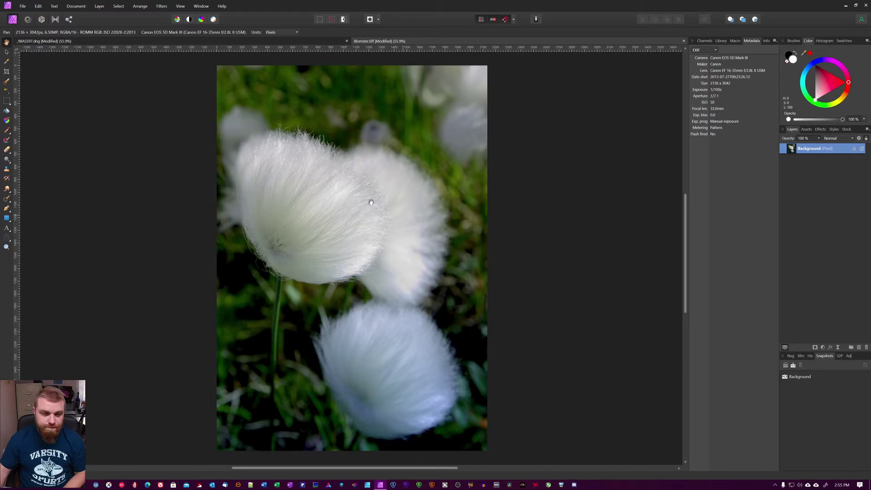
Zoom and pan around the flower's fluffy top edge and down to its base.
{"action": "scroll", "coordinate": [356, 213], "scroll_direction": "up", "scroll_amount": 3}
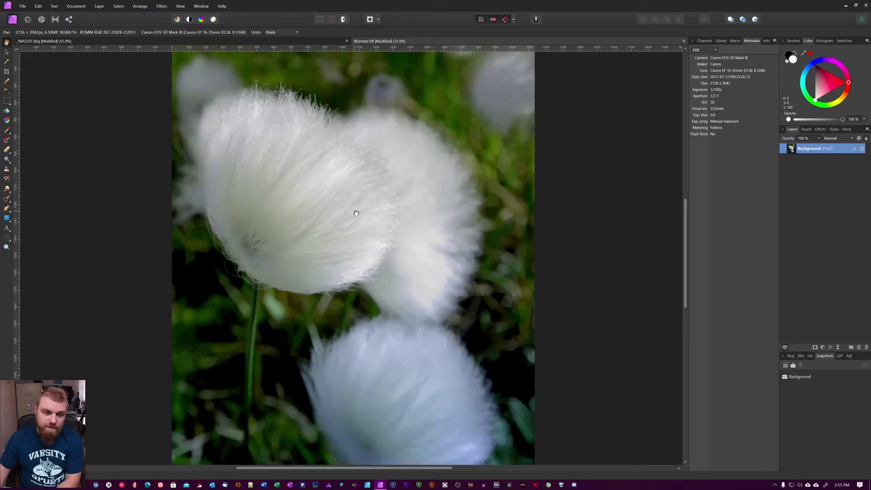
{"action": "scroll", "coordinate": [456, 277], "scroll_direction": "up", "scroll_amount": 2}
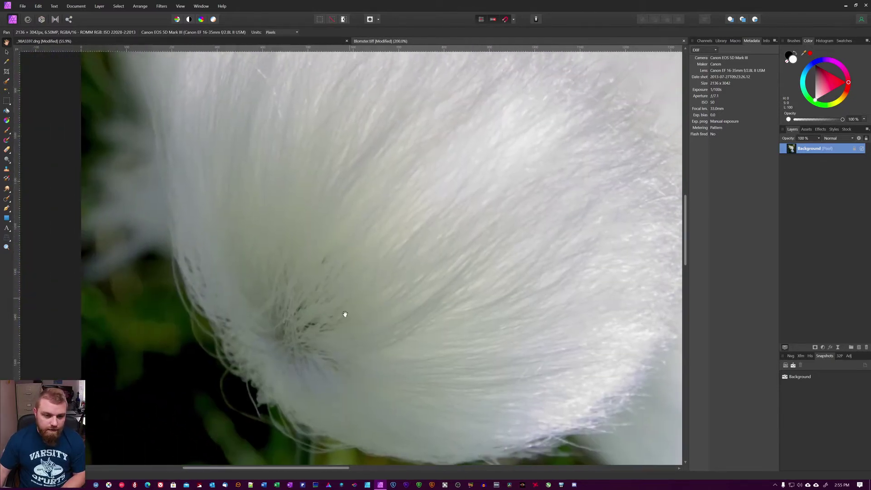
{"action": "left_click_drag", "start_coordinate": [332, 290], "coordinate": [282, 398]}
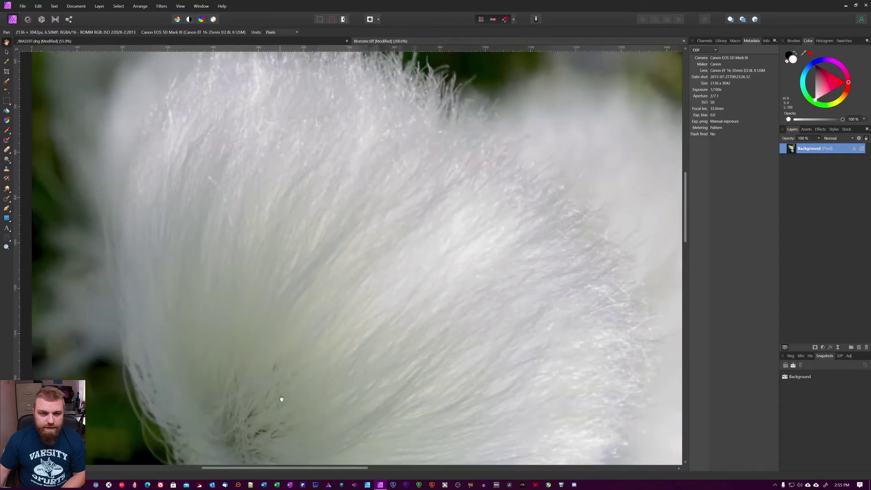
{"action": "left_click_drag", "start_coordinate": [415, 80], "coordinate": [430, 137]}
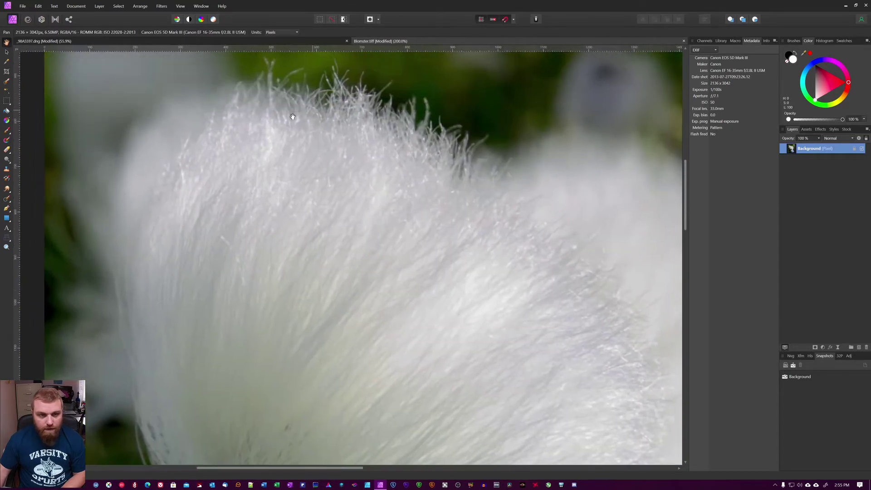
{"action": "left_click_drag", "start_coordinate": [391, 404], "coordinate": [253, 142]}
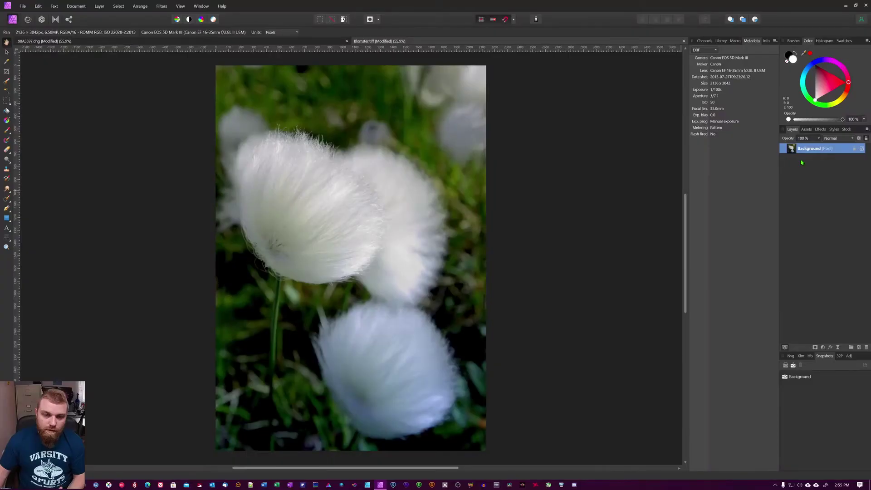
Duplicate the Background layer and rasterize the copy.
{"action": "key", "text": "ctrl+j"}
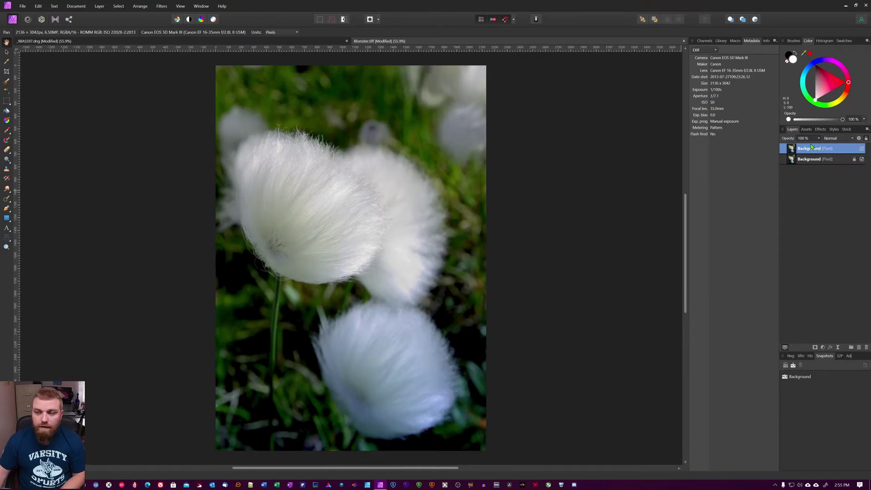
{"action": "right_click", "coordinate": [790, 150]}
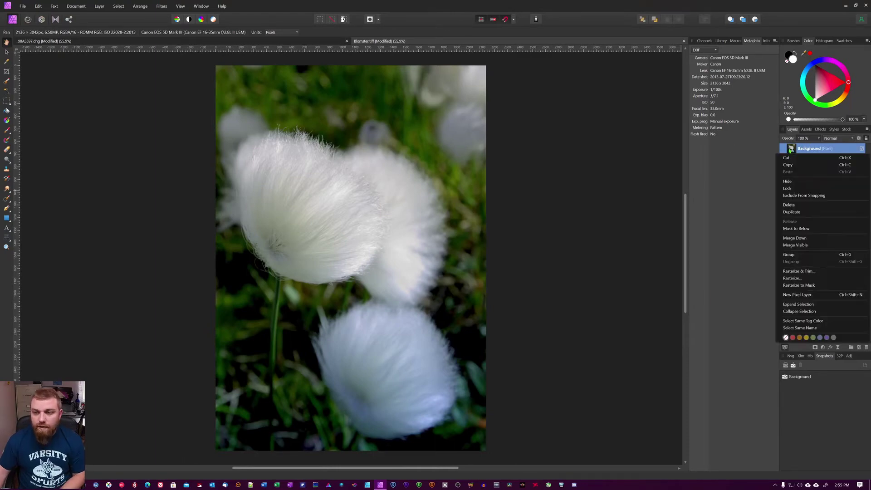
{"action": "left_click", "coordinate": [797, 284]}
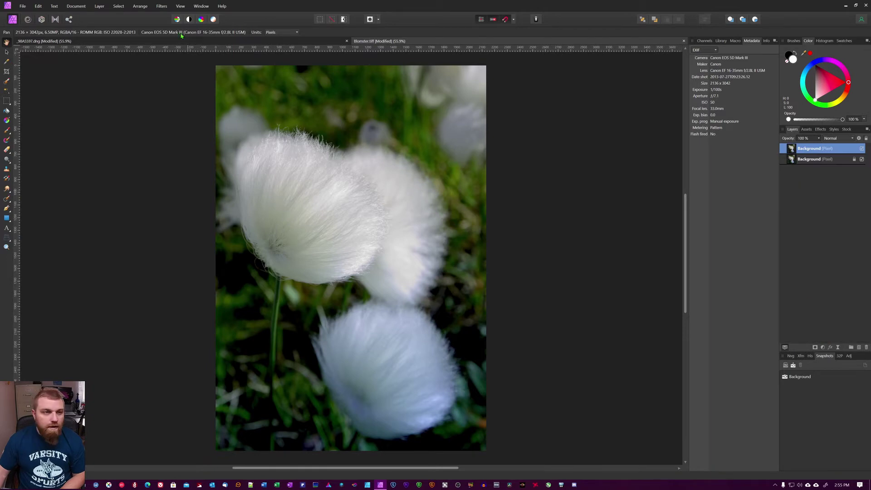
Open the rasterized copy in the Topaz Sharpen AI plugin.
{"action": "left_click", "coordinate": [161, 6]}
{"action": "mouse_move", "coordinate": [184, 93]}
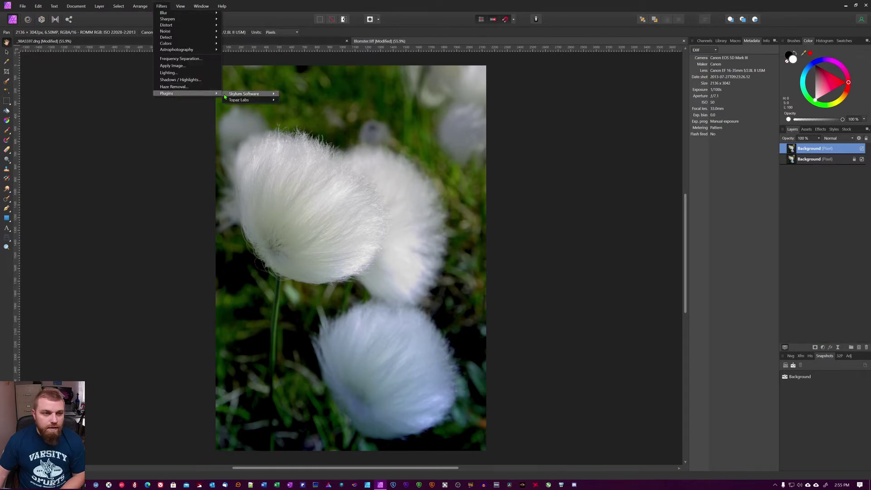
{"action": "mouse_move", "coordinate": [254, 100]}
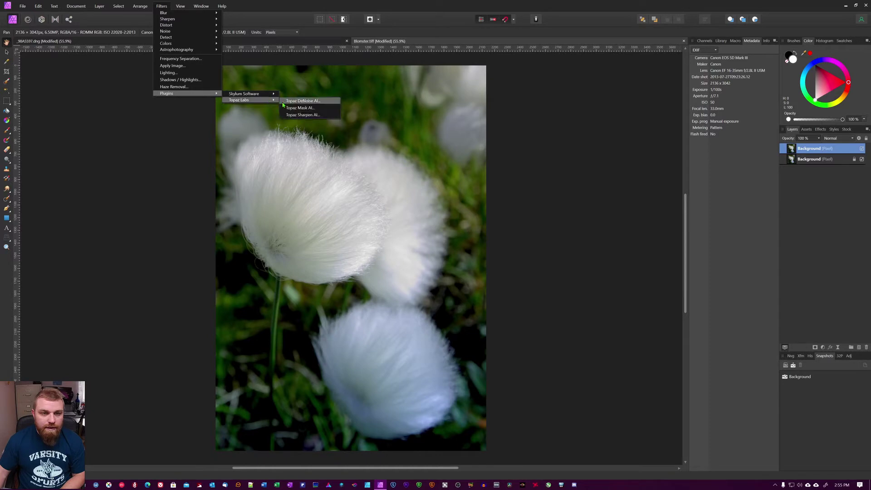
{"action": "left_click", "coordinate": [302, 114]}
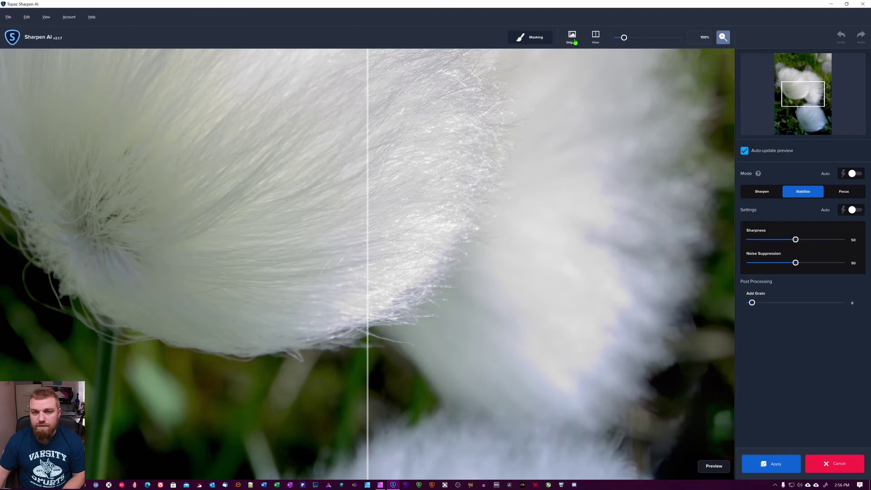
{"action": "left_click", "coordinate": [597, 39]}
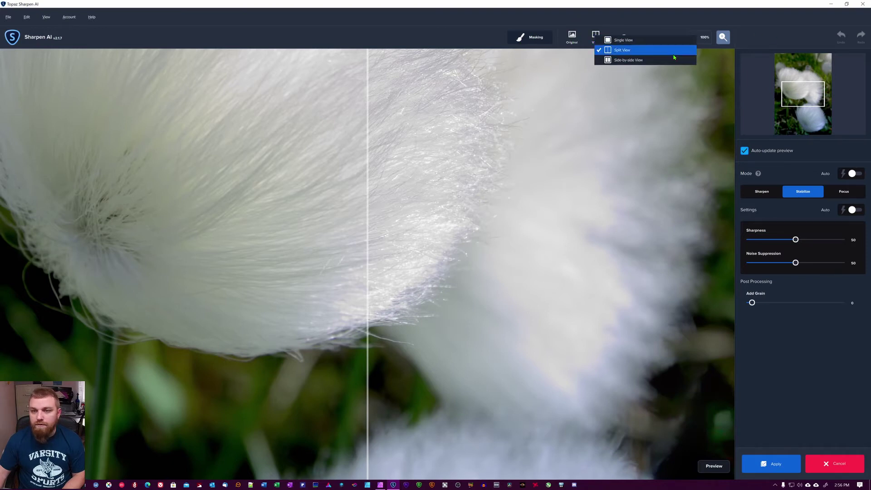
{"action": "left_click", "coordinate": [764, 35]}
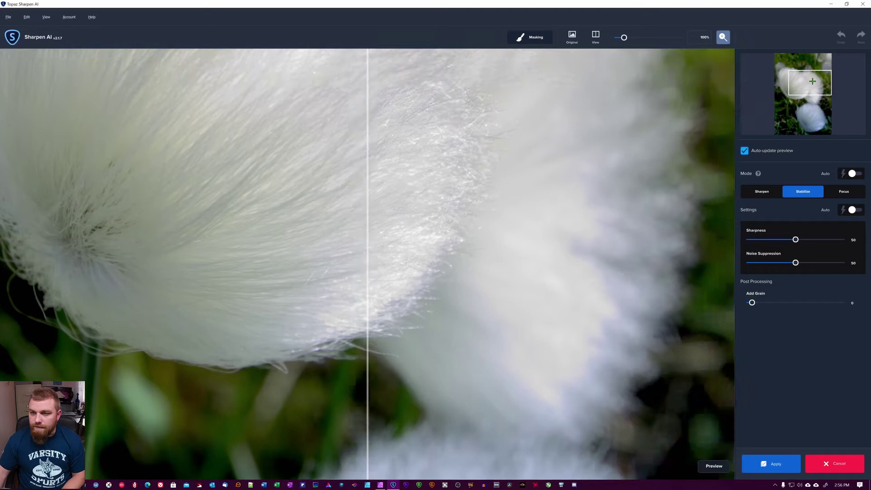
{"action": "left_click_drag", "start_coordinate": [798, 83], "coordinate": [803, 87]}
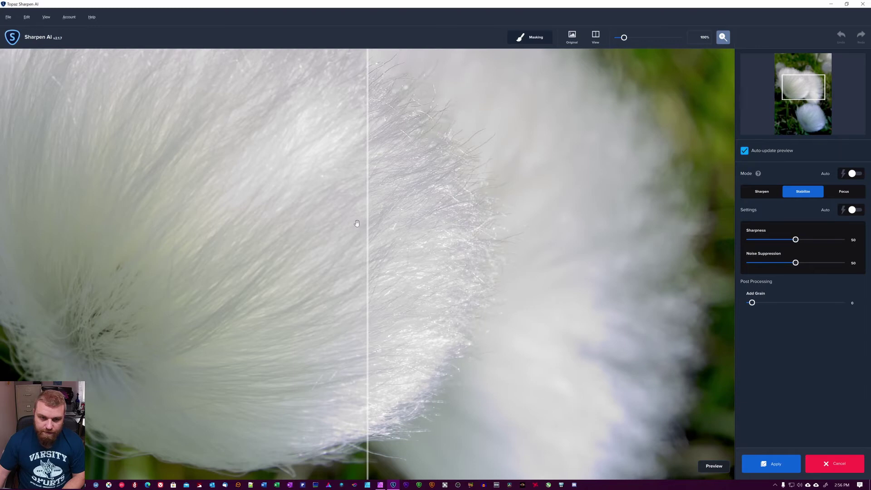
{"action": "left_click_drag", "start_coordinate": [359, 224], "coordinate": [18, 227]}
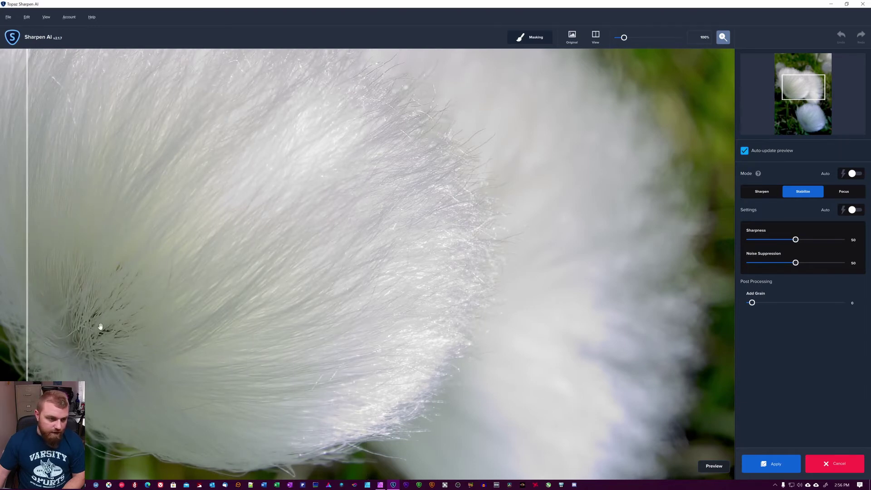
{"action": "left_click_drag", "start_coordinate": [795, 95], "coordinate": [798, 89]}
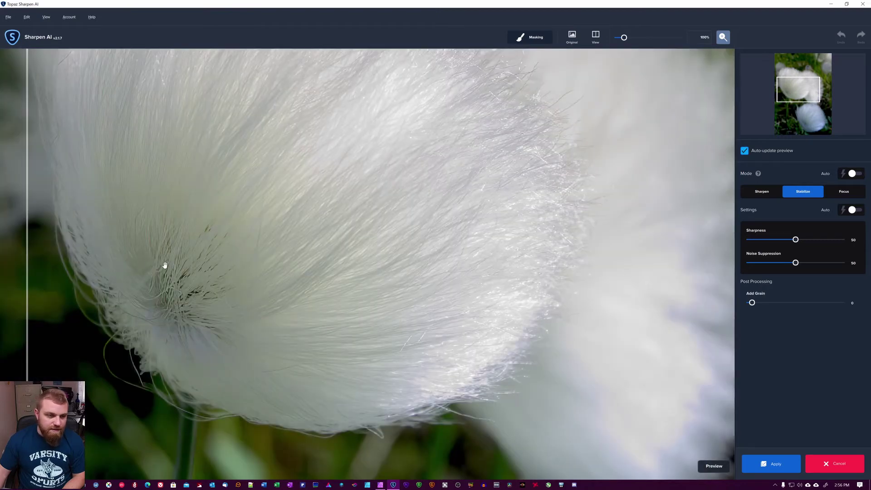
{"action": "left_click_drag", "start_coordinate": [27, 259], "coordinate": [175, 270]}
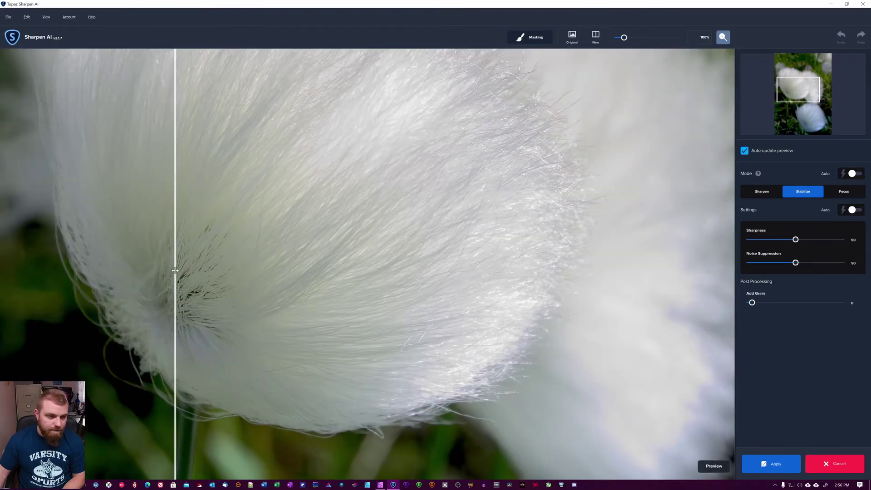
Switch Topaz Sharpen AI to Focus mode and compare sharpened versus original flower with the split divider.
{"action": "left_click", "coordinate": [842, 191]}
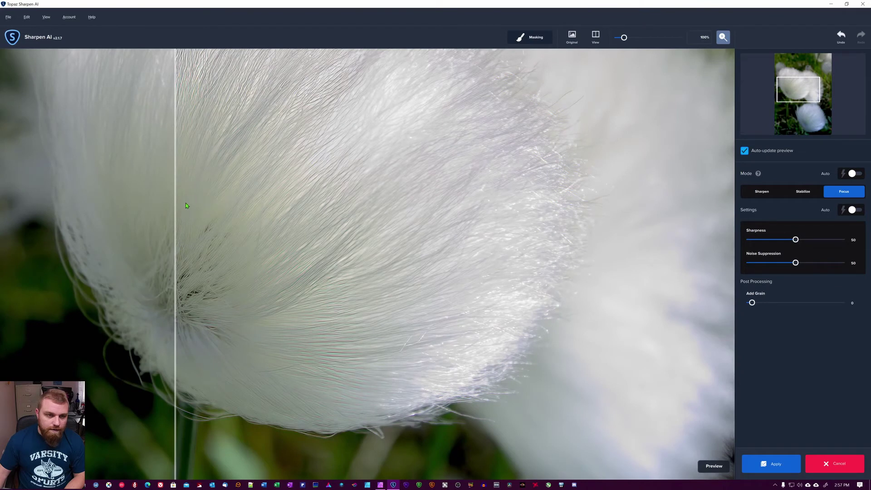
{"action": "left_click_drag", "start_coordinate": [176, 218], "coordinate": [29, 256]}
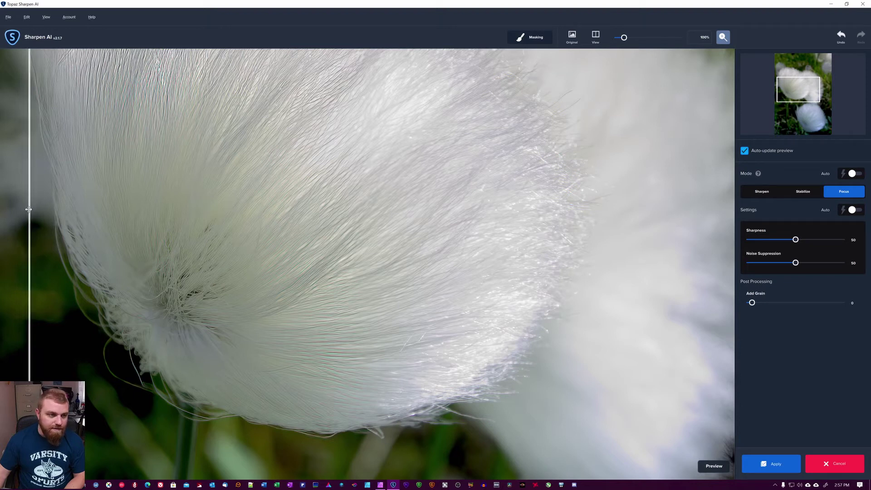
{"action": "left_click_drag", "start_coordinate": [28, 209], "coordinate": [173, 240]}
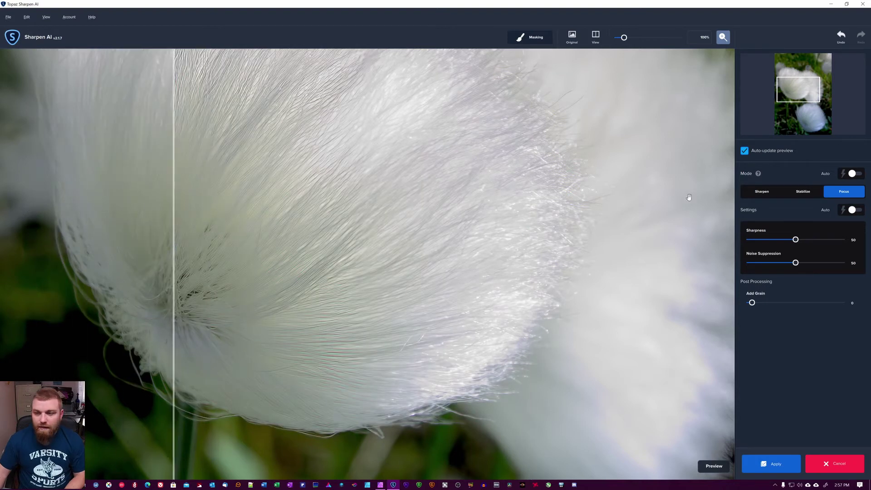
Switch to Sharpen mode and compare its flower preview against the original.
{"action": "left_click", "coordinate": [803, 191]}
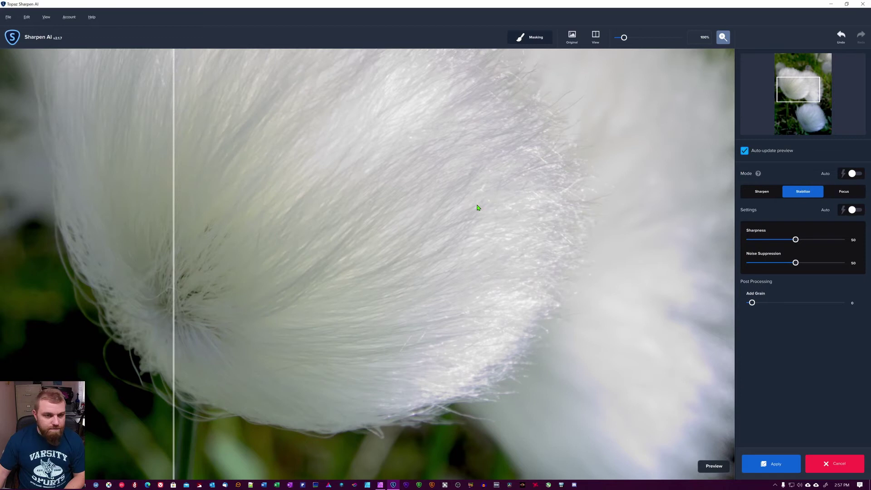
{"action": "key", "text": "Left"}
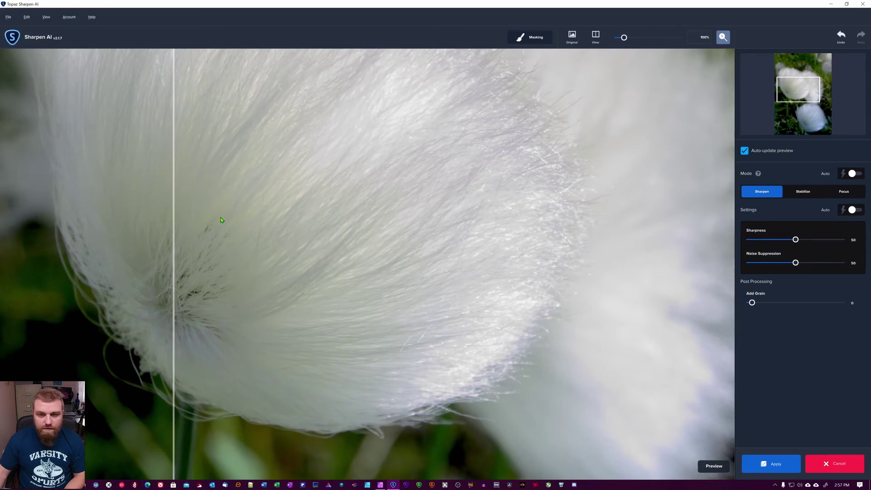
{"action": "left_click_drag", "start_coordinate": [173, 215], "coordinate": [172, 284]}
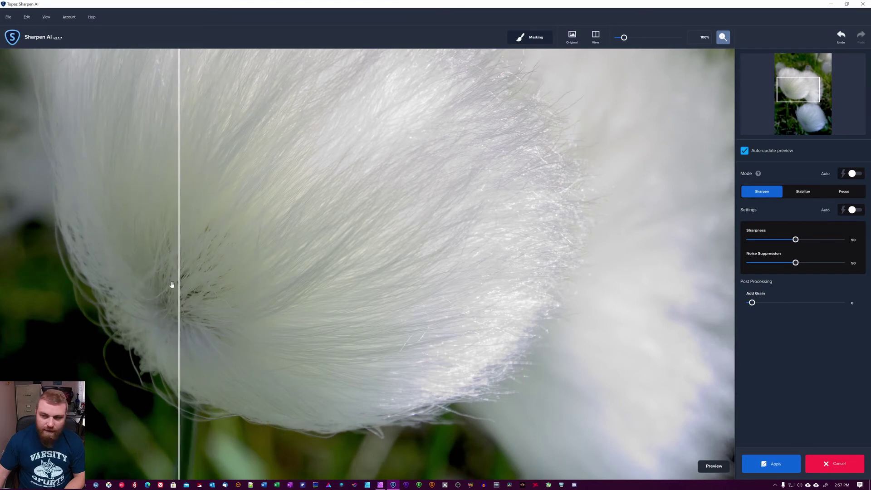
Enable automatic mode detection, then pan and compare before and after across the flower.
{"action": "left_click", "coordinate": [853, 175]}
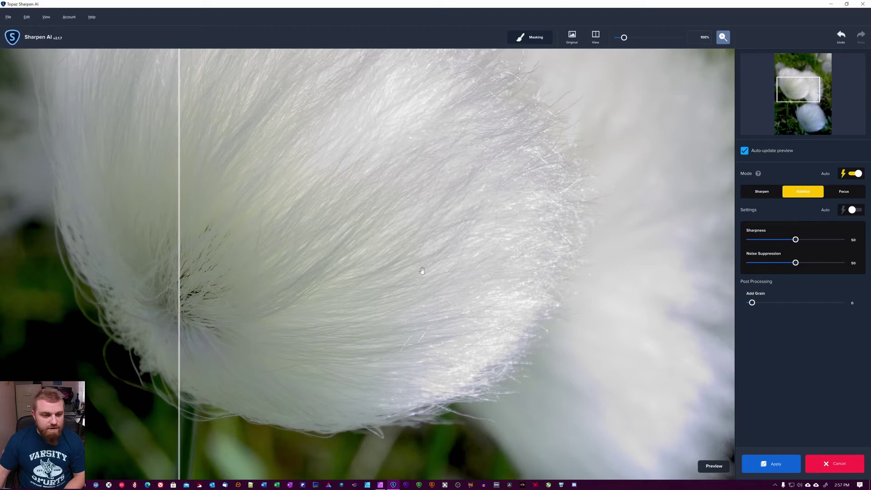
{"action": "mouse_move", "coordinate": [175, 247]}
{"action": "left_mouse_down"}
{"action": "mouse_move", "coordinate": [117, 261]}
{"action": "mouse_move", "coordinate": [188, 259]}
{"action": "mouse_move", "coordinate": [179, 263]}
{"action": "left_mouse_up"}
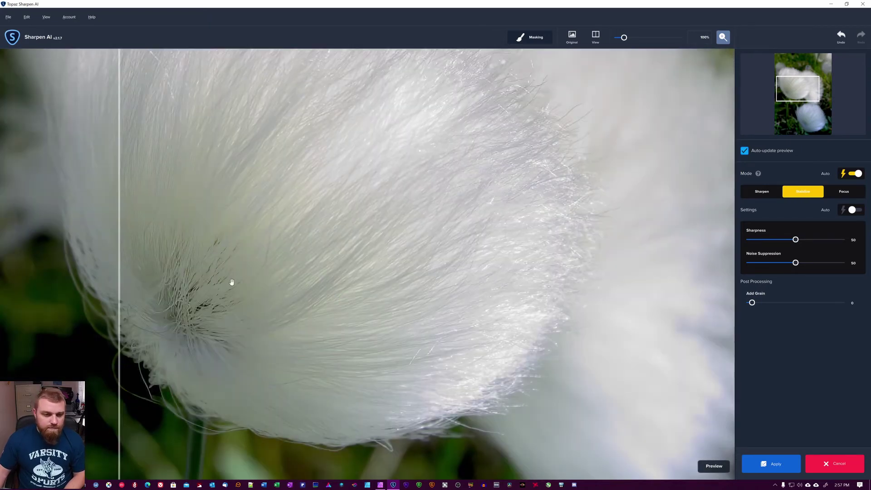
{"action": "left_click_drag", "start_coordinate": [119, 275], "coordinate": [185, 279]}
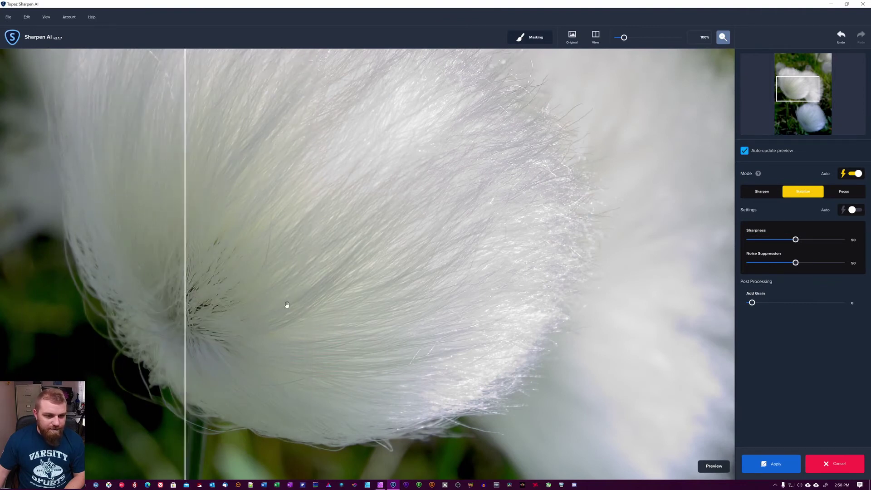
{"action": "left_click", "coordinate": [853, 210]}
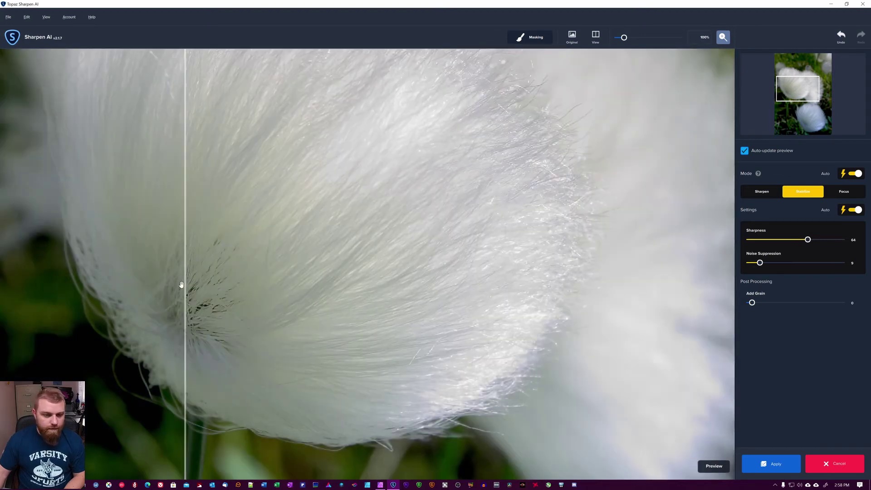
{"action": "left_click_drag", "start_coordinate": [183, 285], "coordinate": [34, 294]}
{"action": "left_click_drag", "start_coordinate": [47, 298], "coordinate": [135, 334]}
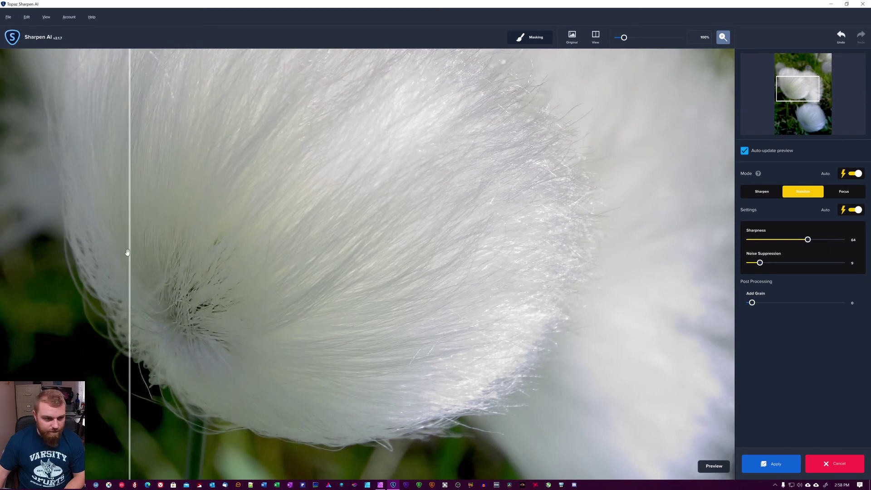
{"action": "left_click_drag", "start_coordinate": [130, 252], "coordinate": [177, 286]}
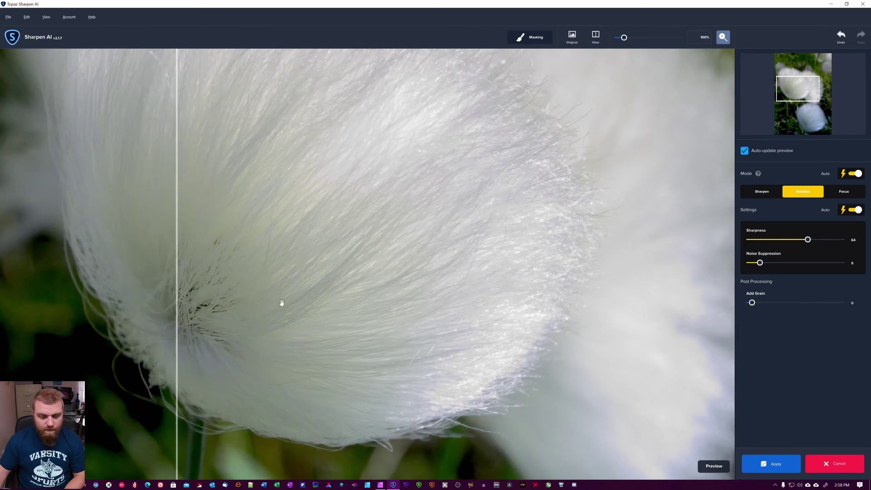
Choose Sharpen mode with auto settings and compare the result with the original.
{"action": "left_click", "coordinate": [762, 192]}
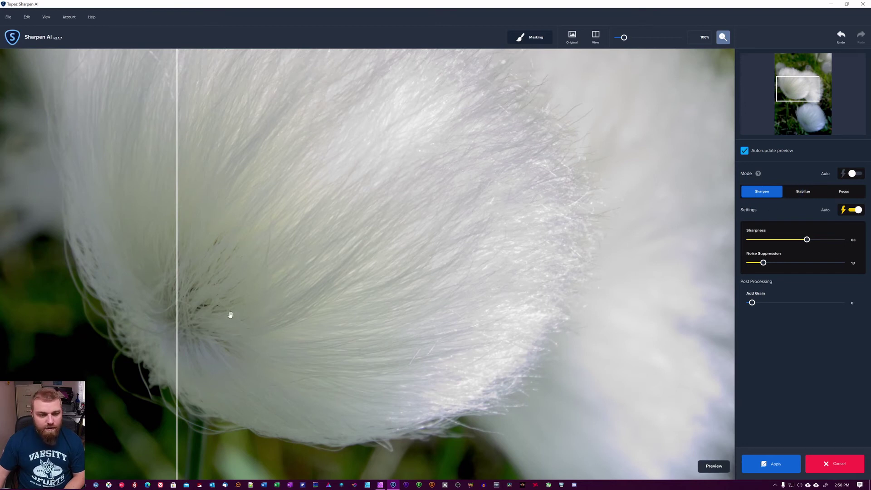
{"action": "left_click_drag", "start_coordinate": [177, 294], "coordinate": [192, 334]}
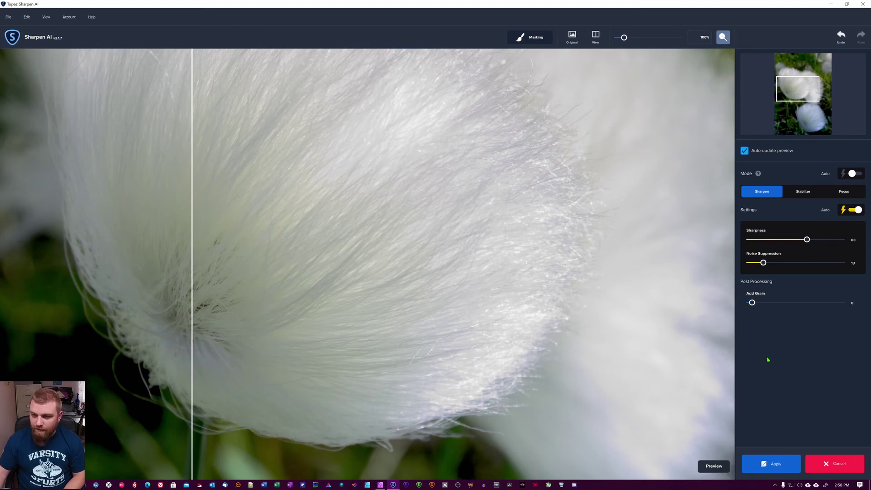
Apply the Sharpen result to the duplicate layer in Affinity Photo.
{"action": "left_click", "coordinate": [775, 469]}
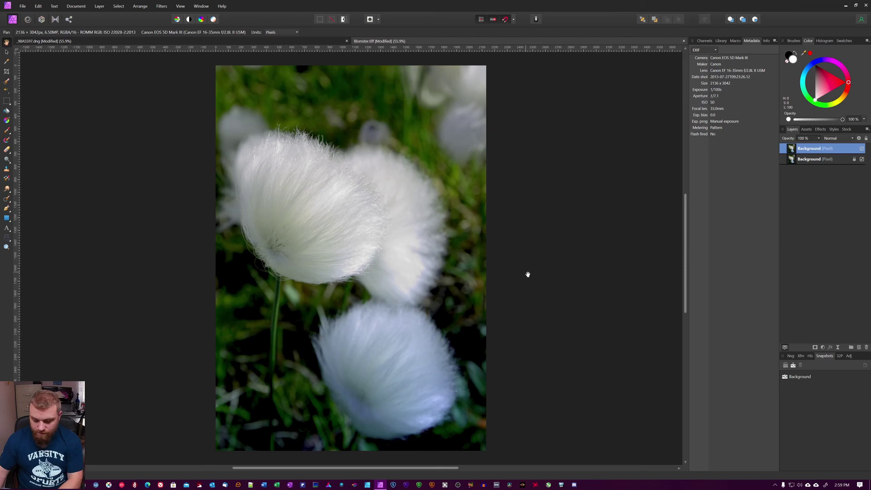
{"action": "key", "text": "ctrl+plus"}
{"action": "key", "text": "ctrl+plus"}
{"action": "key", "text": "ctrl+plus"}
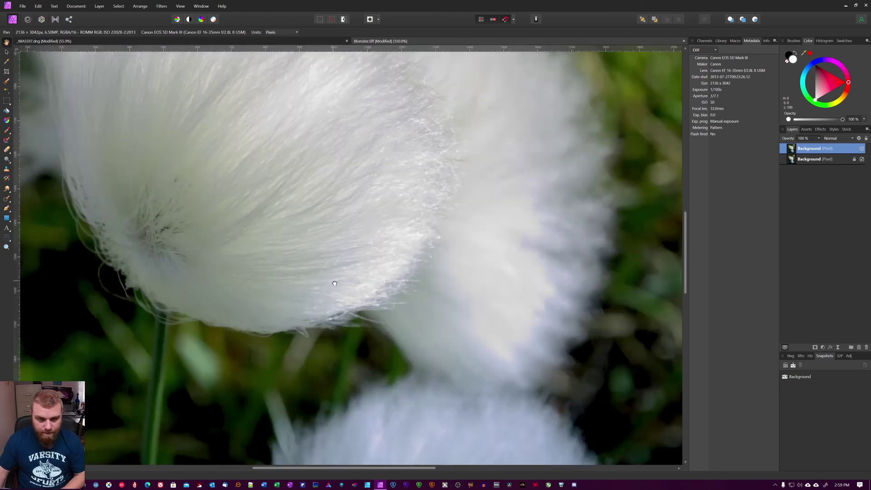
{"action": "left_click_drag", "start_coordinate": [335, 283], "coordinate": [419, 388]}
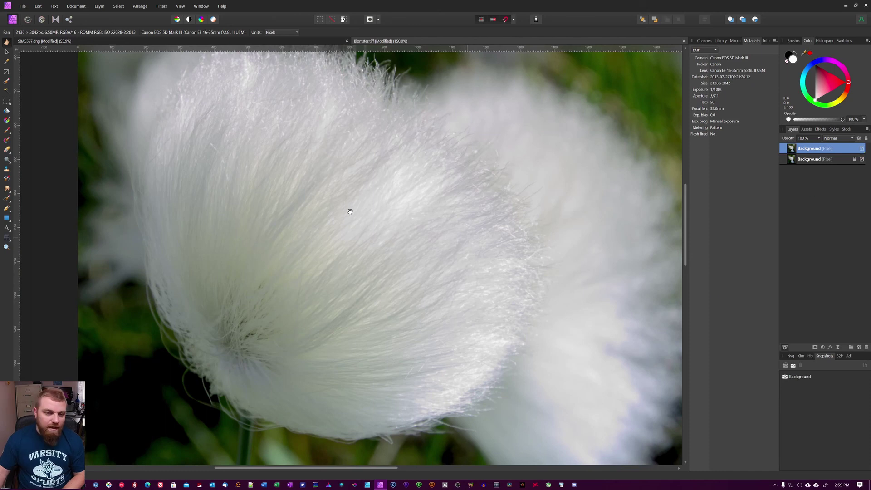
{"action": "key", "text": "ctrl+0"}
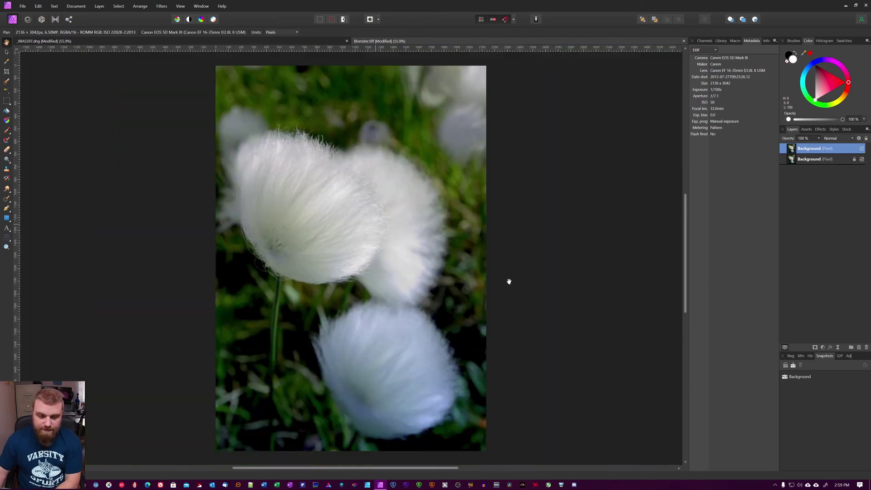